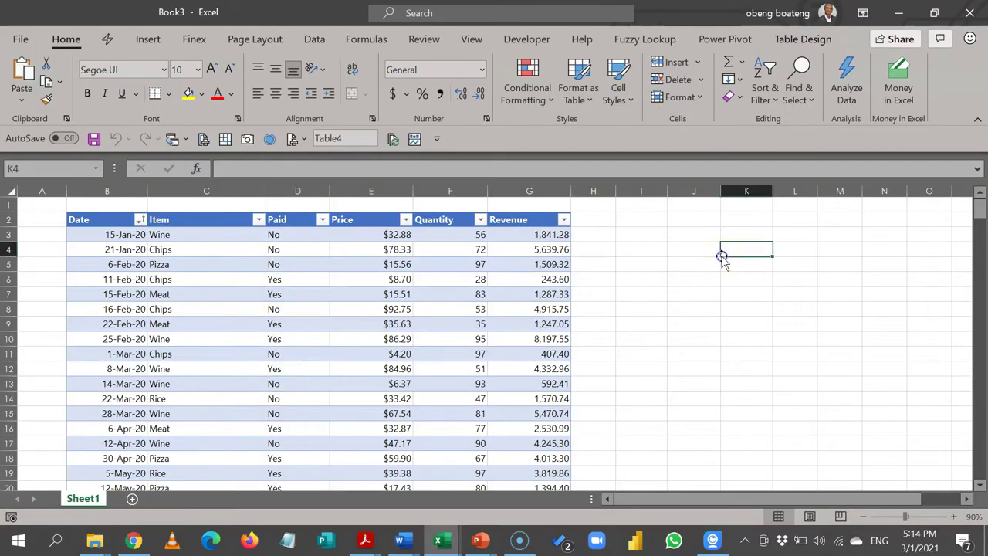
- Review the sales table's Item, Paid, Price, Quantity and Revenue columns and sample values
{"action": "left_click", "coordinate": [263, 354]}
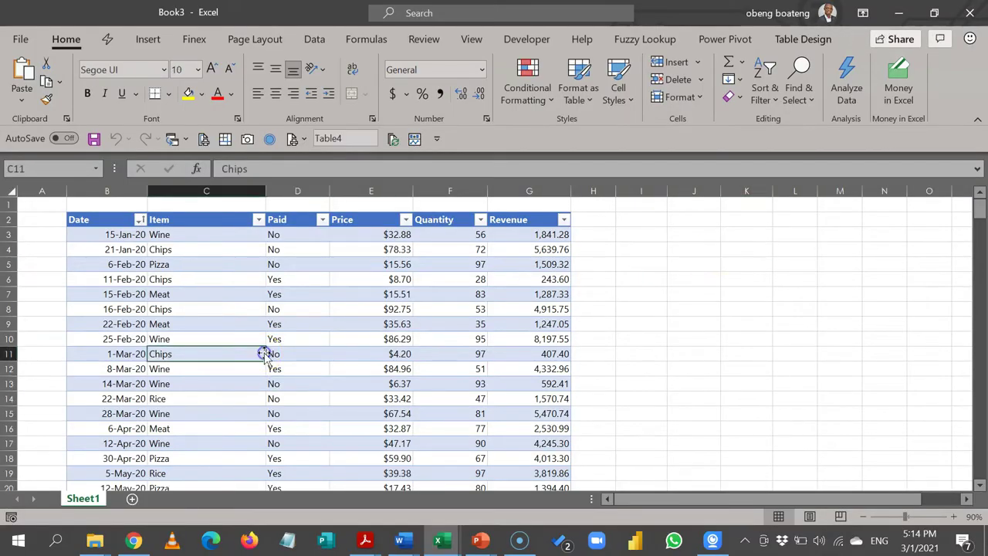
{"action": "left_click", "coordinate": [197, 195]}
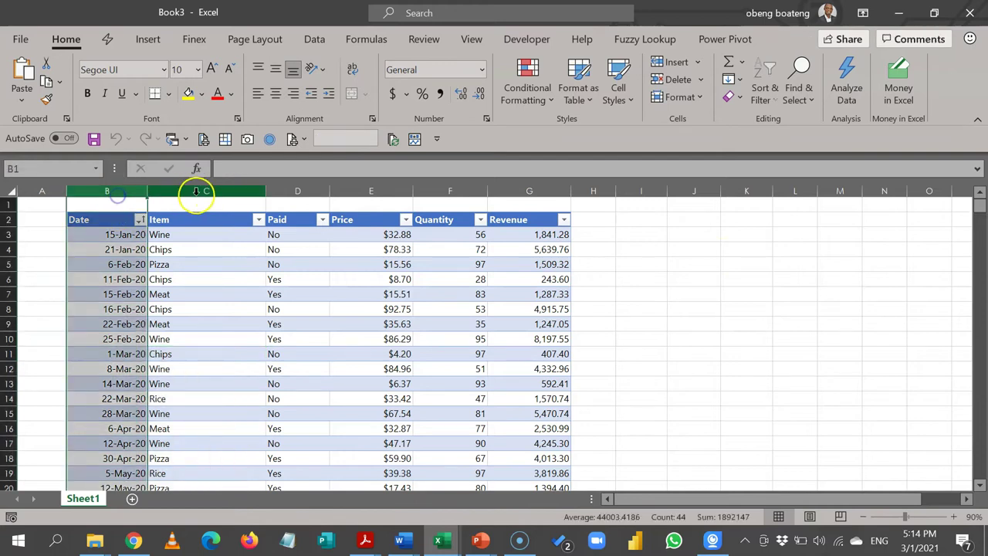
{"action": "left_click", "coordinate": [294, 191]}
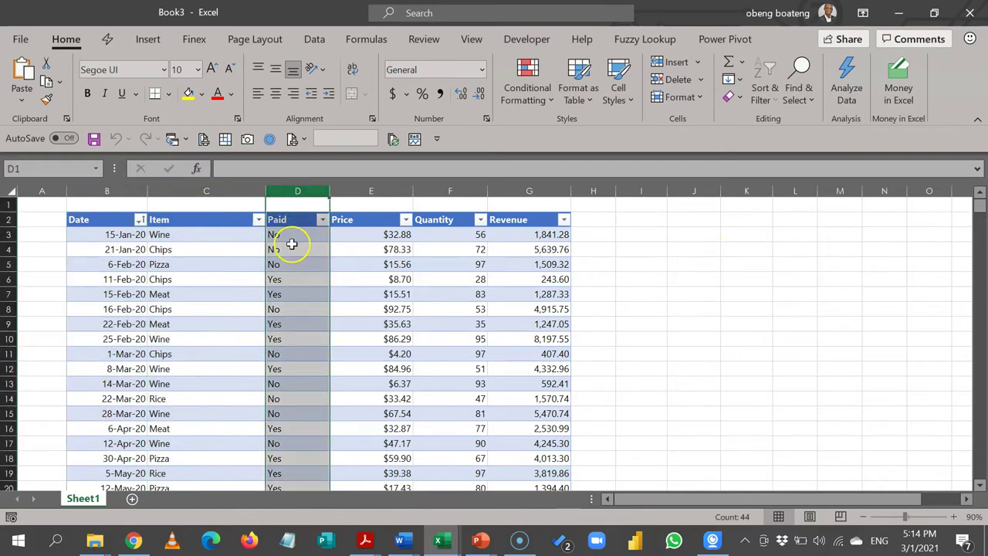
{"action": "left_click", "coordinate": [390, 193]}
{"action": "left_click", "coordinate": [452, 193]}
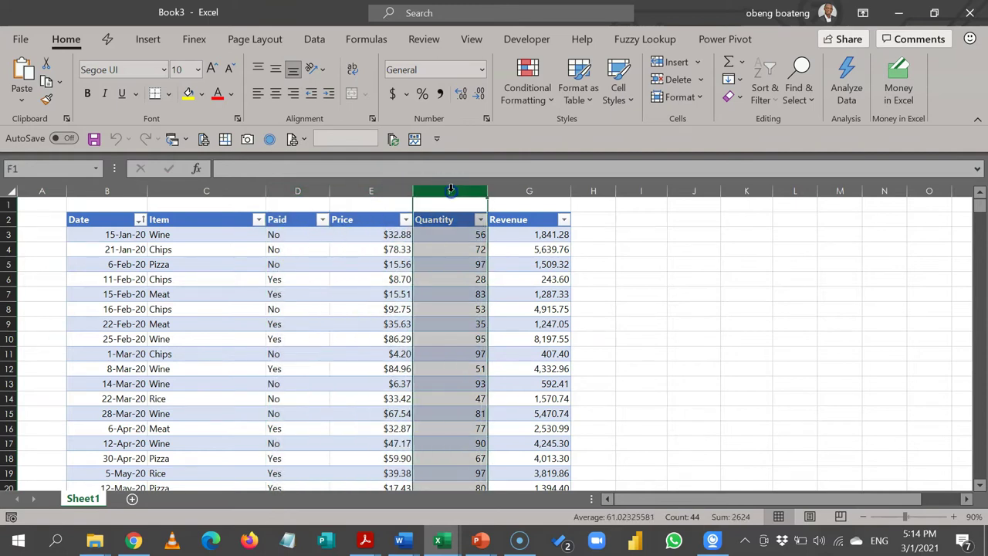
{"action": "left_click", "coordinate": [538, 190]}
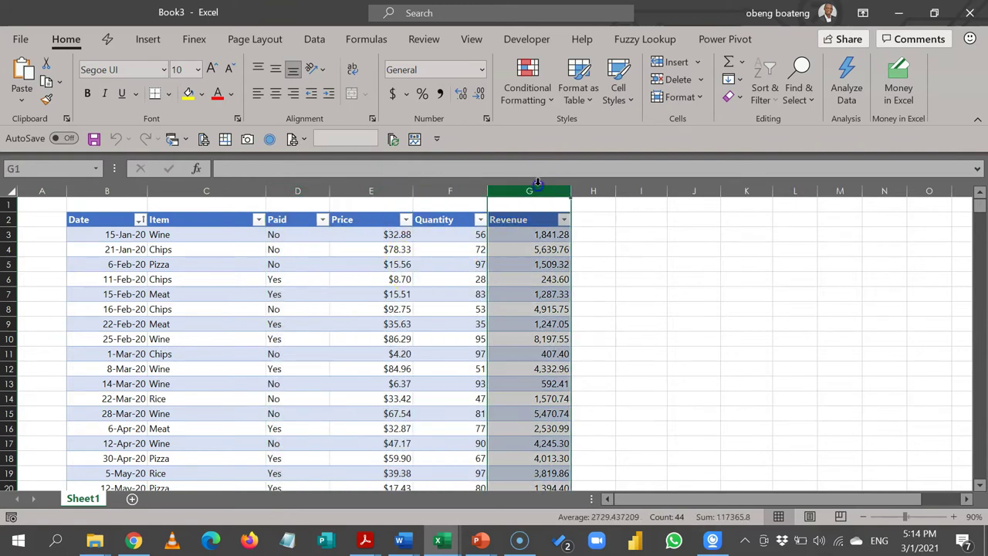
{"action": "left_click", "coordinate": [327, 275]}
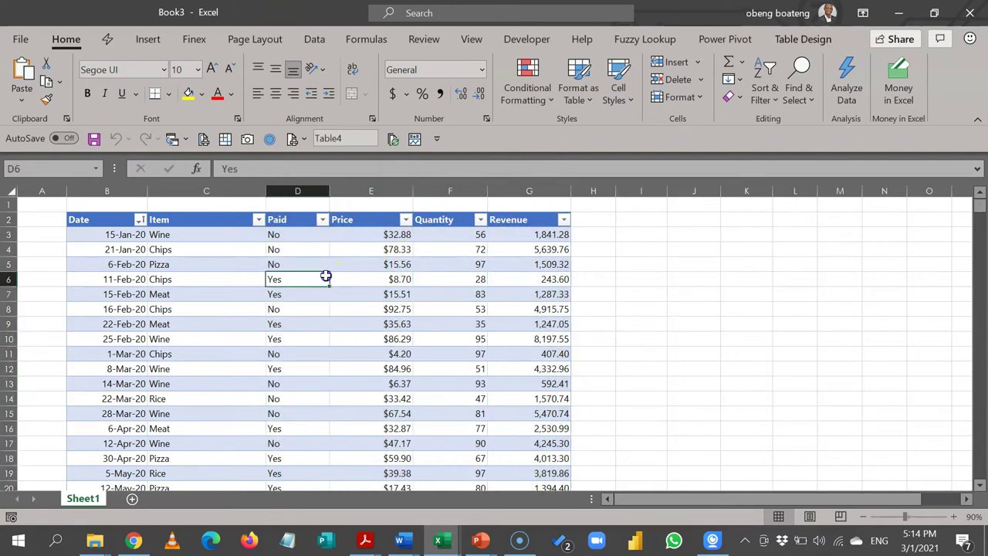
{"action": "left_click", "coordinate": [515, 302]}
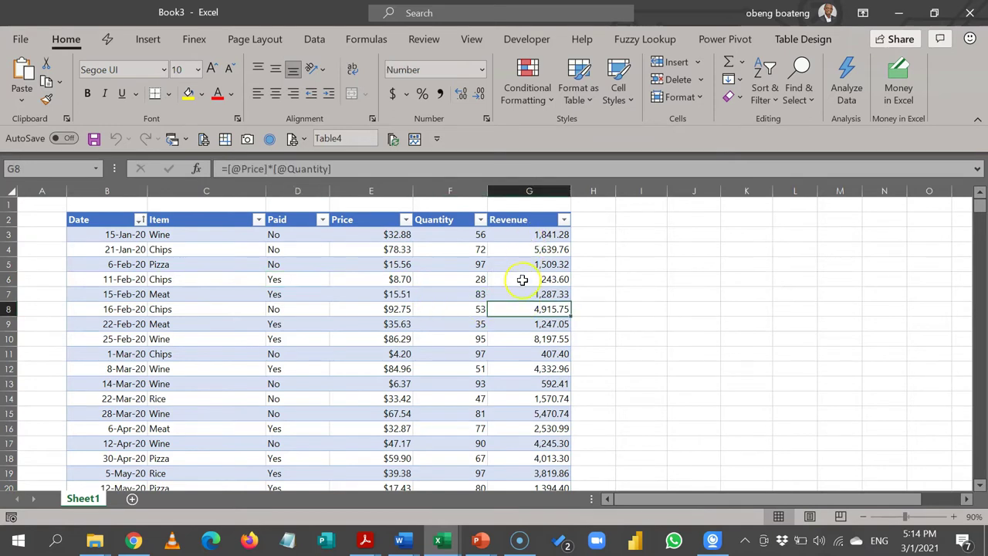
{"action": "left_click", "coordinate": [192, 253]}
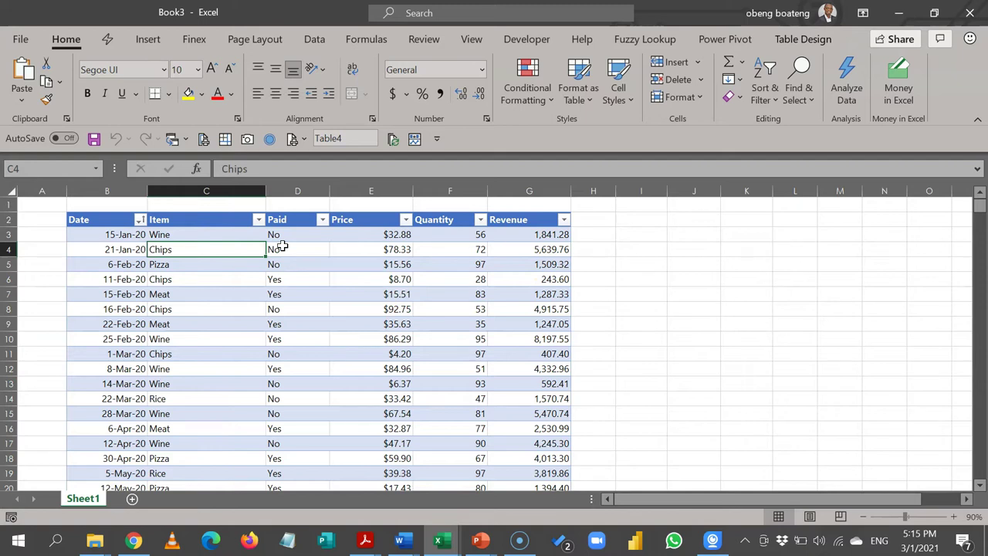
{"action": "left_click", "coordinate": [267, 307]}
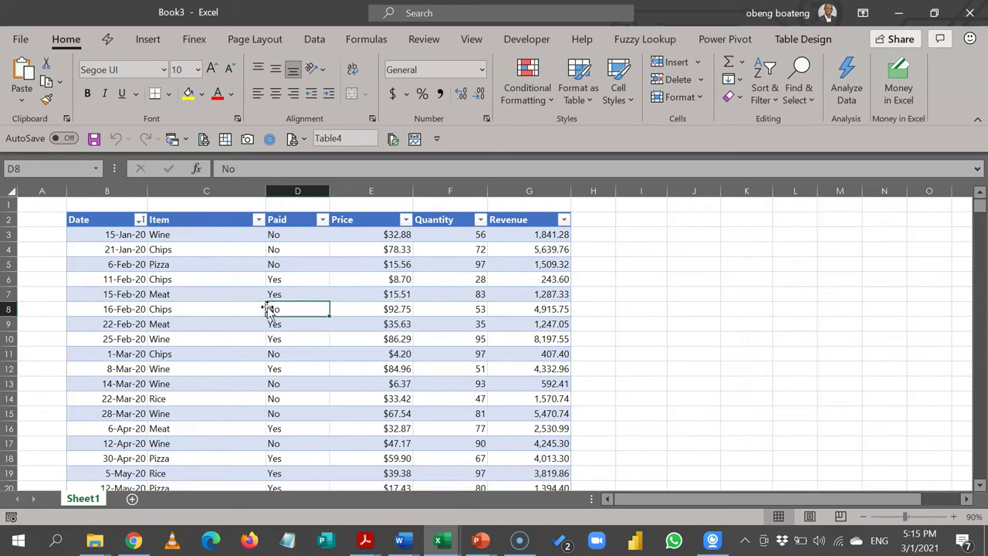
{"action": "left_click", "coordinate": [242, 275]}
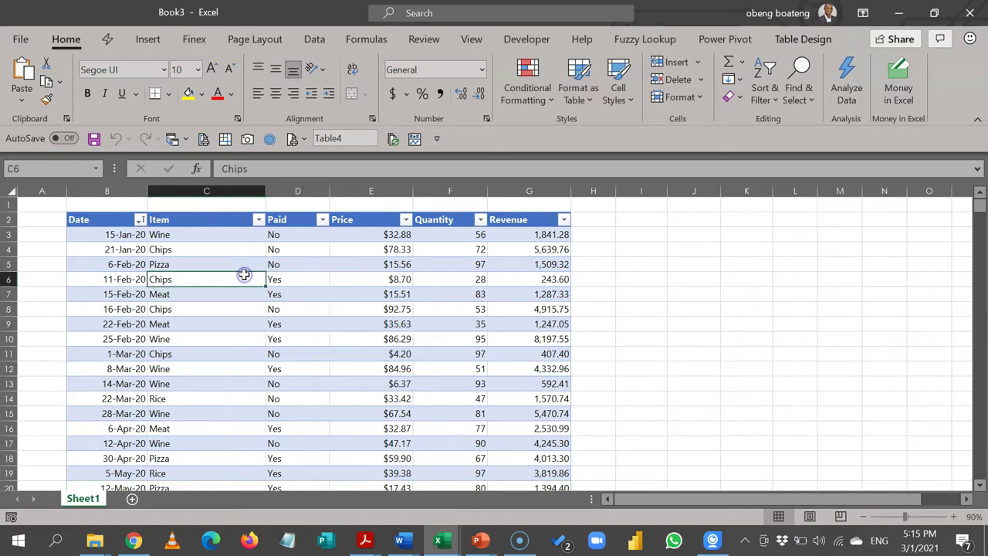
- Insert a PivotTable from Table4 on a new worksheet and zoom in on it
{"action": "left_click", "coordinate": [155, 40]}
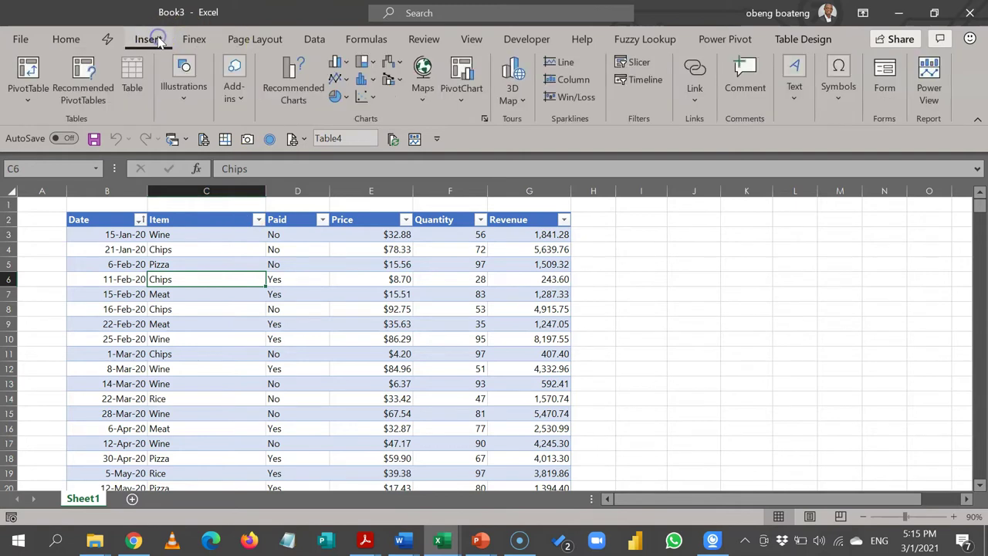
{"action": "left_click", "coordinate": [33, 74]}
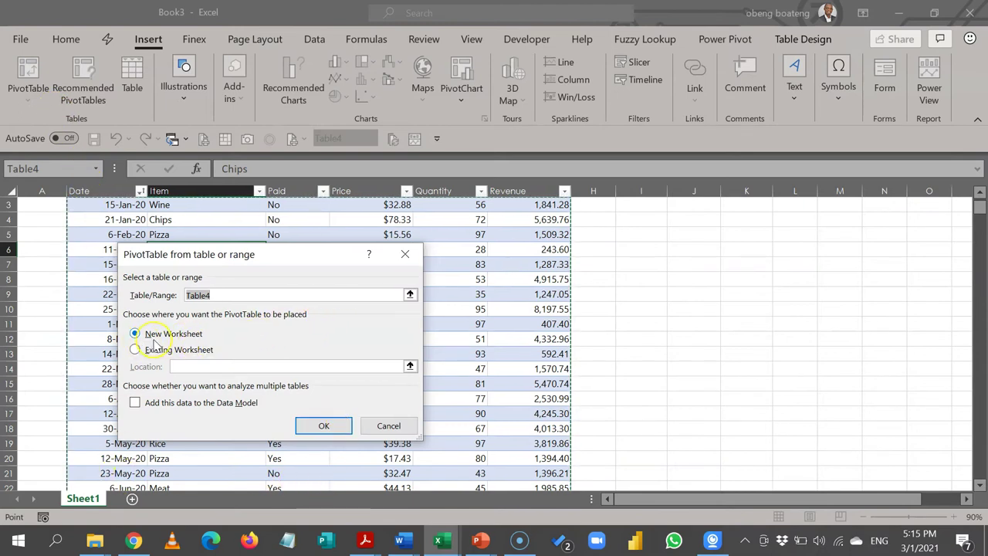
{"action": "left_click", "coordinate": [308, 430]}
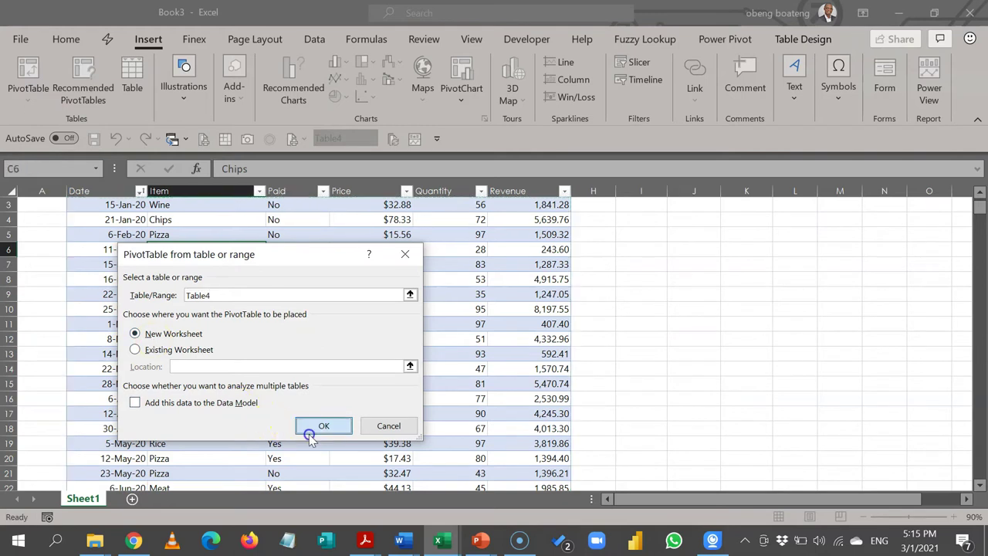
{"action": "left_click", "coordinate": [949, 517]}
{"action": "left_click", "coordinate": [949, 517]}
{"action": "left_click", "coordinate": [949, 516]}
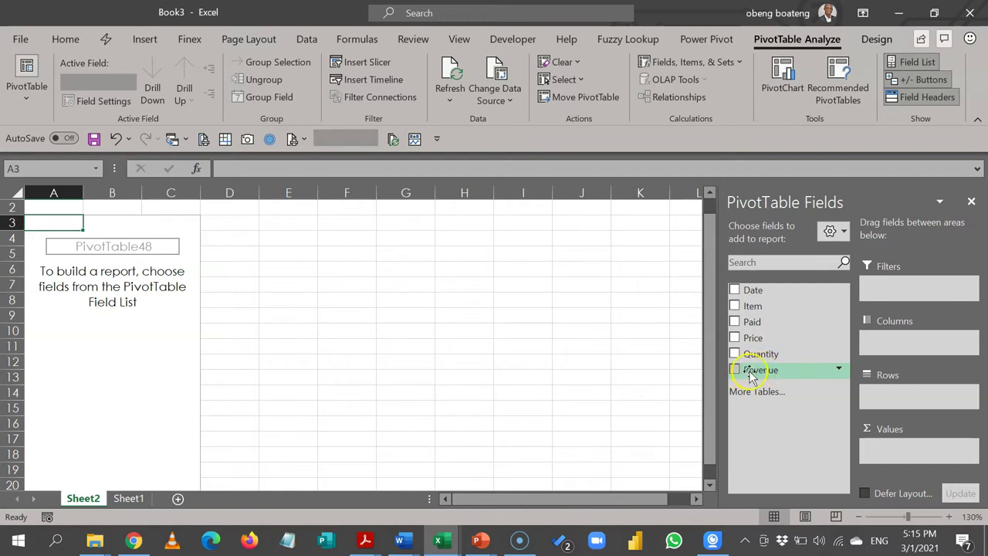
- Put Revenue in Values and Paid in Rows, giving No 59115.49 and Yes 58250.31
{"action": "left_click_drag", "start_coordinate": [749, 375], "coordinate": [893, 450]}
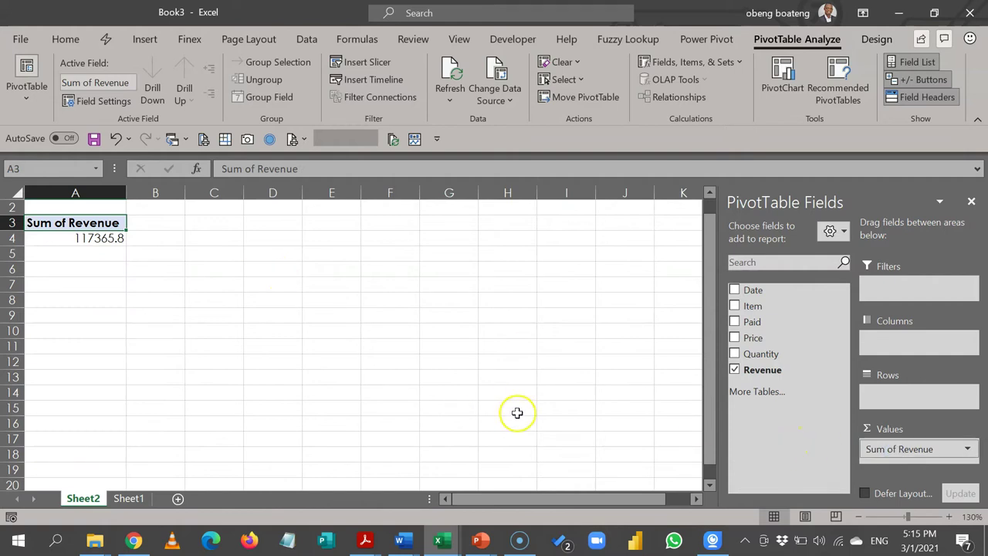
{"action": "left_click", "coordinate": [949, 516]}
{"action": "left_click", "coordinate": [948, 515]}
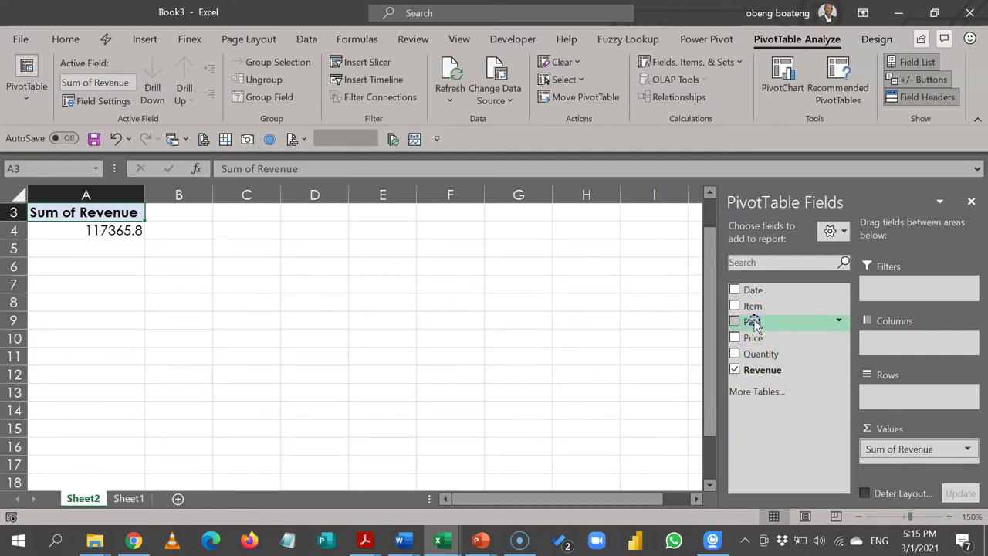
{"action": "left_click_drag", "start_coordinate": [753, 323], "coordinate": [886, 388]}
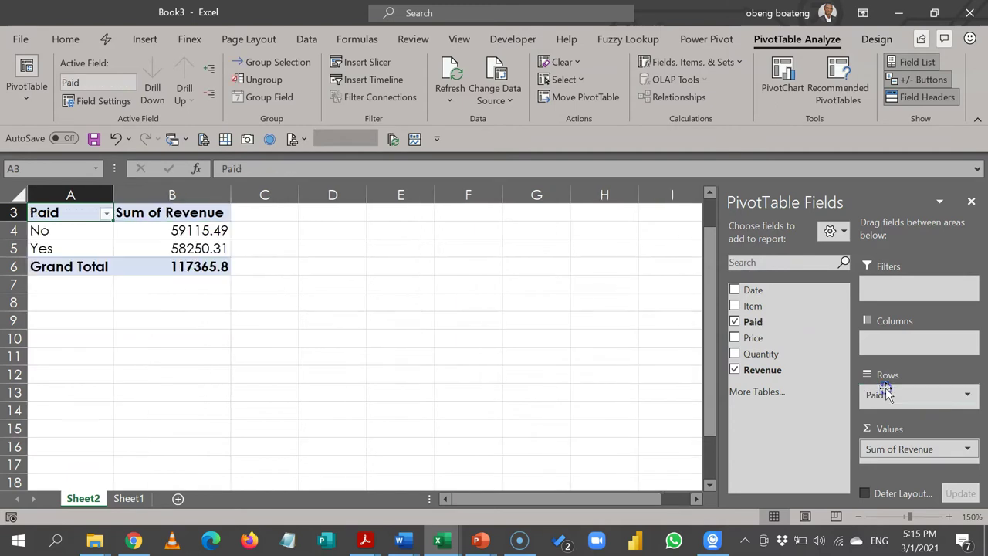
{"action": "left_click", "coordinate": [182, 248]}
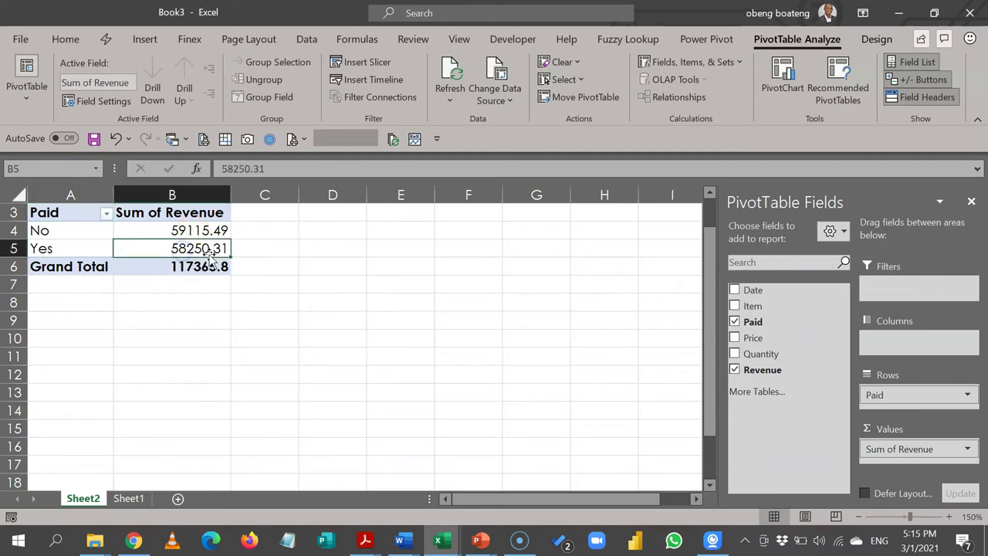
{"action": "left_click", "coordinate": [177, 230]}
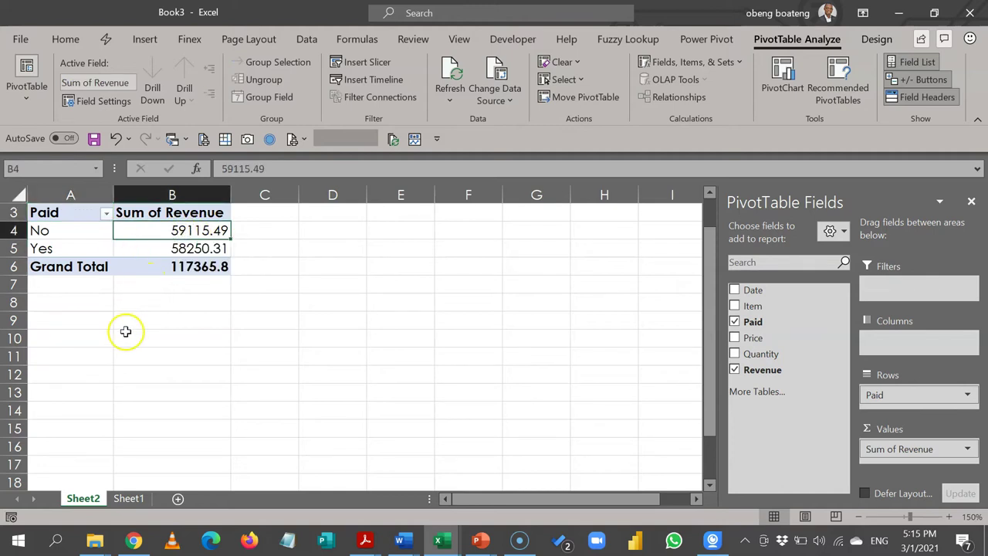
{"action": "scroll", "coordinate": [88, 399], "scroll_direction": "up", "scroll_amount": 1}
{"action": "left_click", "coordinate": [127, 280]}
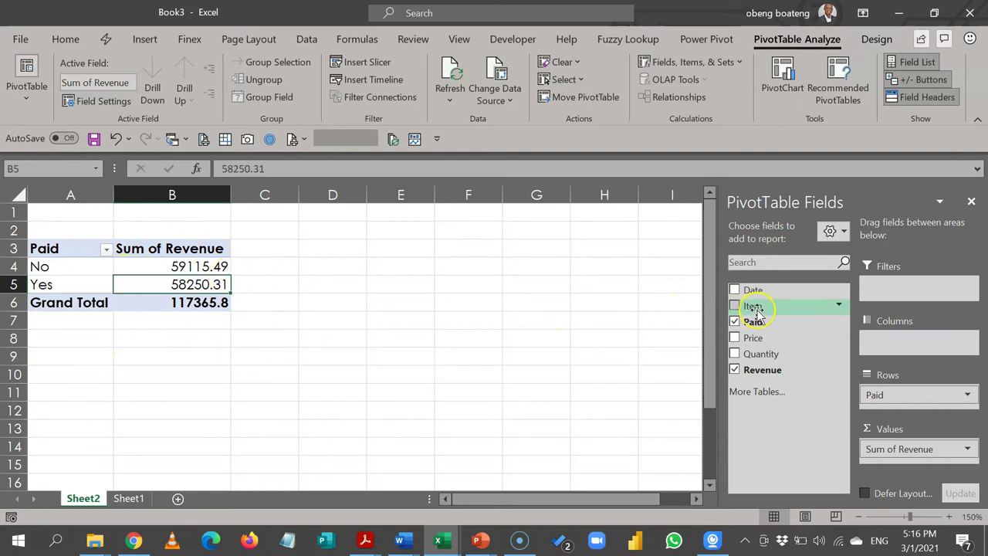
- Add Item as a report filter and filter the pivot to Meat
{"action": "left_click_drag", "start_coordinate": [756, 311], "coordinate": [903, 297]}
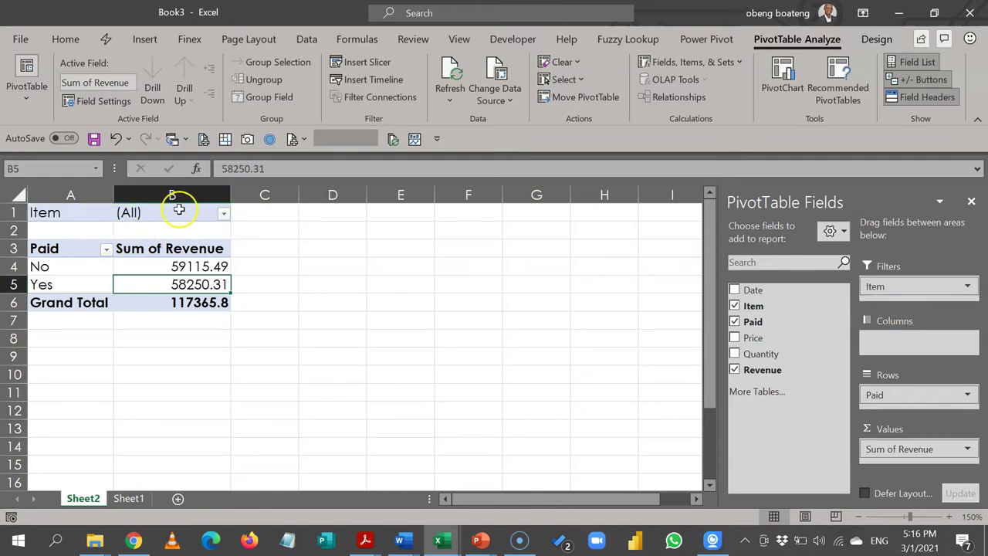
{"action": "left_click", "coordinate": [223, 217]}
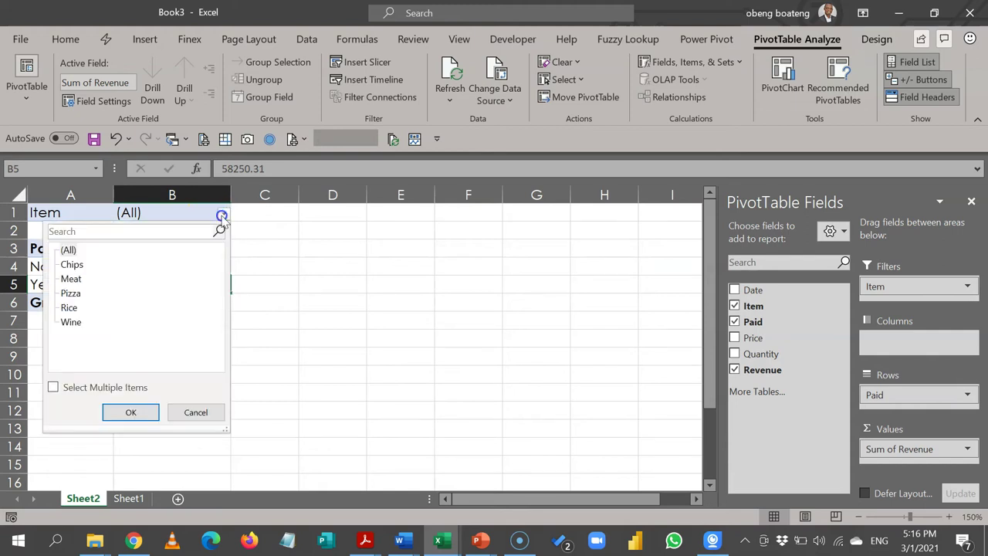
{"action": "left_click", "coordinate": [71, 278]}
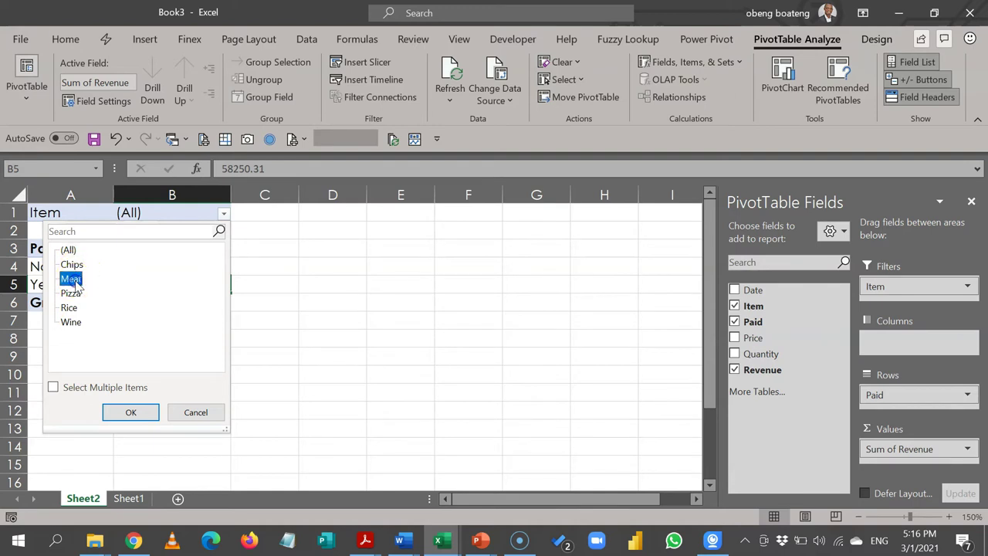
{"action": "left_click", "coordinate": [126, 413]}
- Switch the Item filter to Rice, then to Wine
{"action": "left_click", "coordinate": [224, 214]}
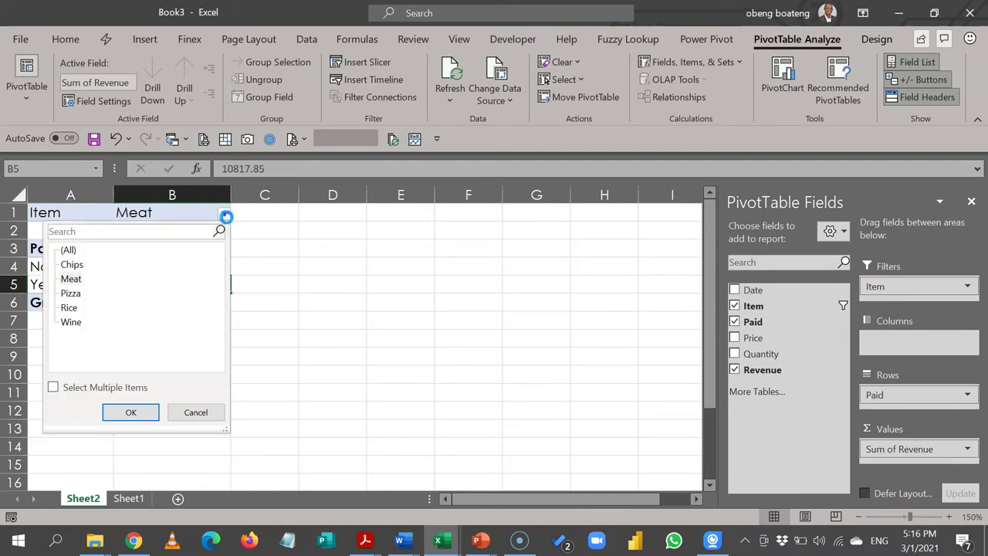
{"action": "left_click", "coordinate": [68, 307]}
{"action": "left_click", "coordinate": [122, 410]}
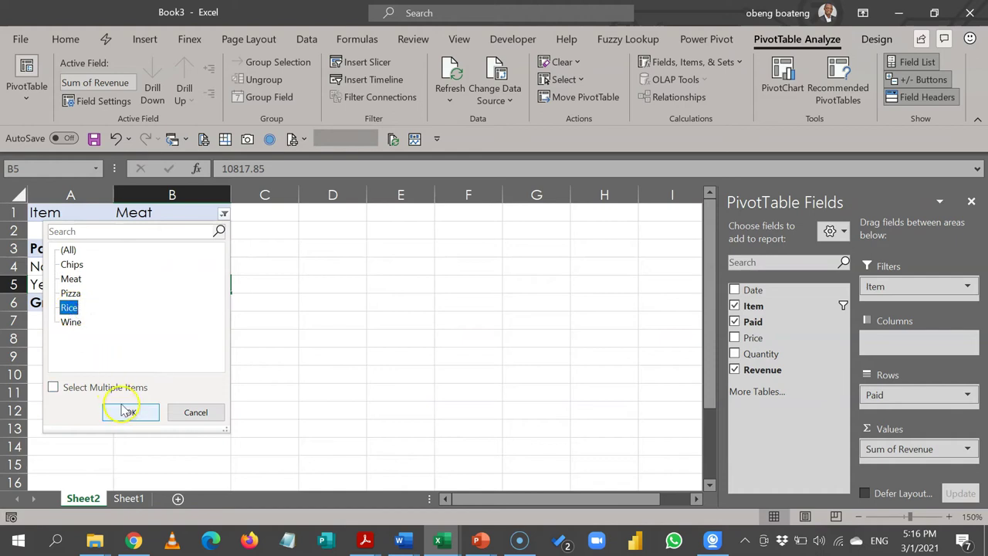
{"action": "left_click", "coordinate": [225, 214]}
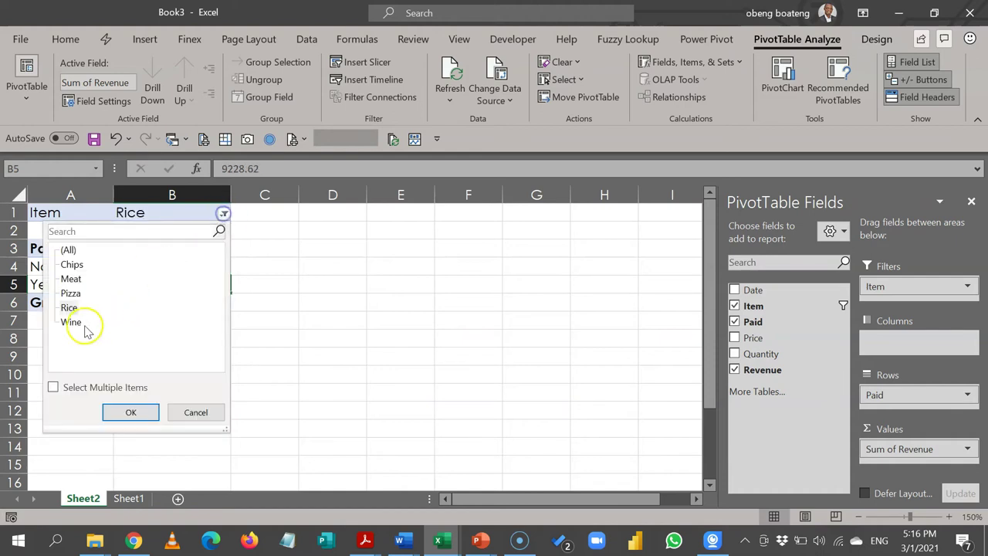
{"action": "left_click", "coordinate": [70, 322]}
{"action": "left_click", "coordinate": [130, 412]}
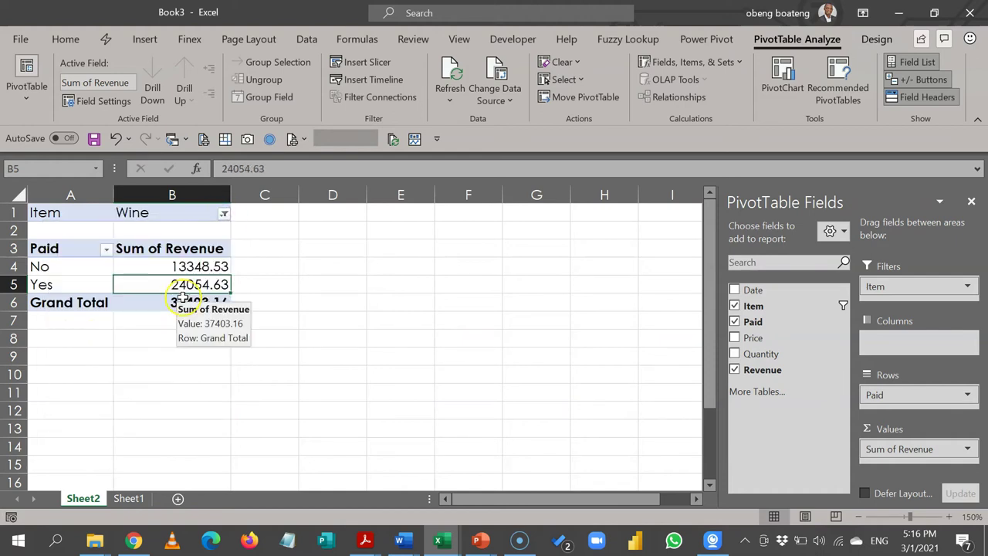
- Reset the Item filter to (All), restoring the 117365.8 grand total
{"action": "left_click", "coordinate": [225, 214]}
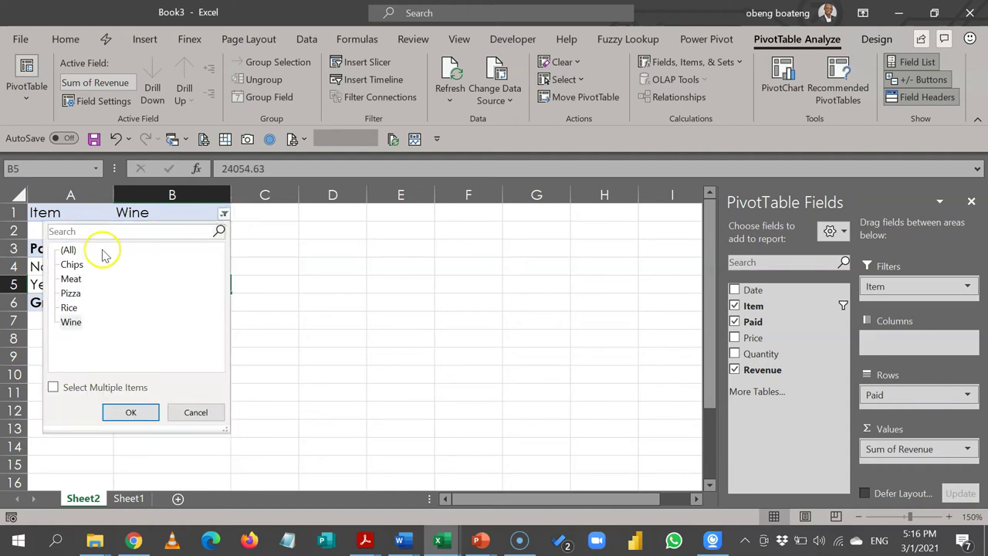
{"action": "left_click", "coordinate": [70, 250]}
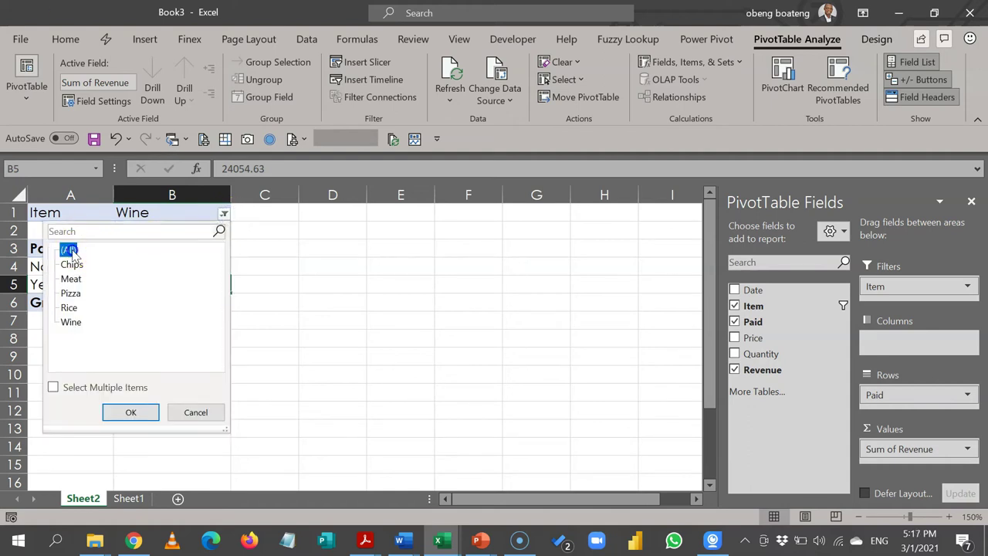
{"action": "left_click", "coordinate": [123, 415]}
{"action": "left_click", "coordinate": [179, 284]}
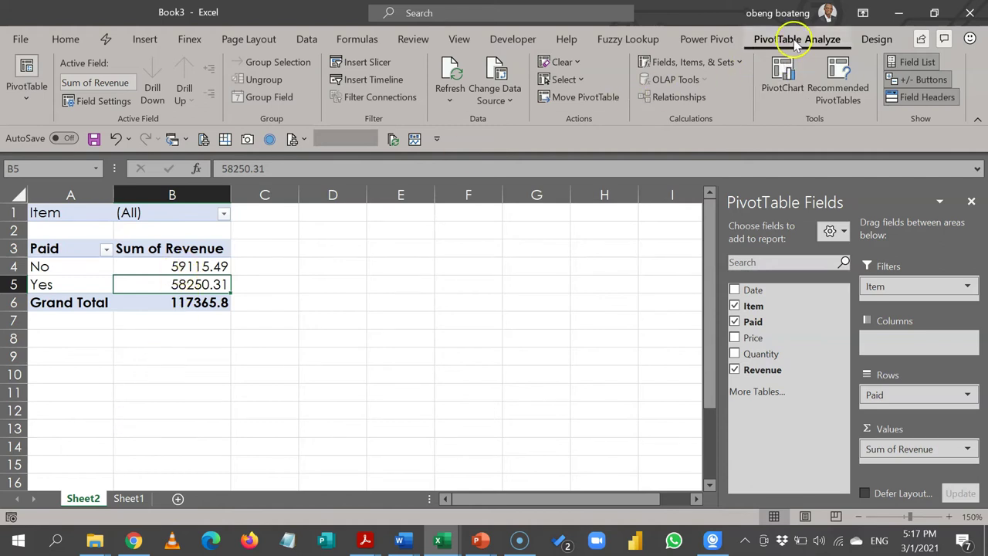
- Run Show Report Filter Pages on Item, creating Chips, Meat, Pizza, Rice and Wine sheets
{"action": "left_click", "coordinate": [30, 102]}
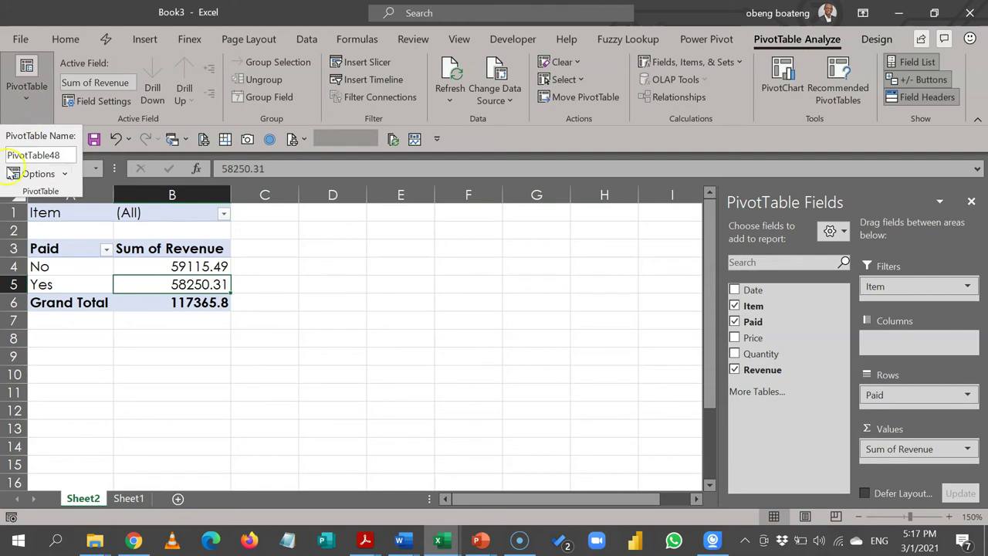
{"action": "left_click", "coordinate": [66, 173]}
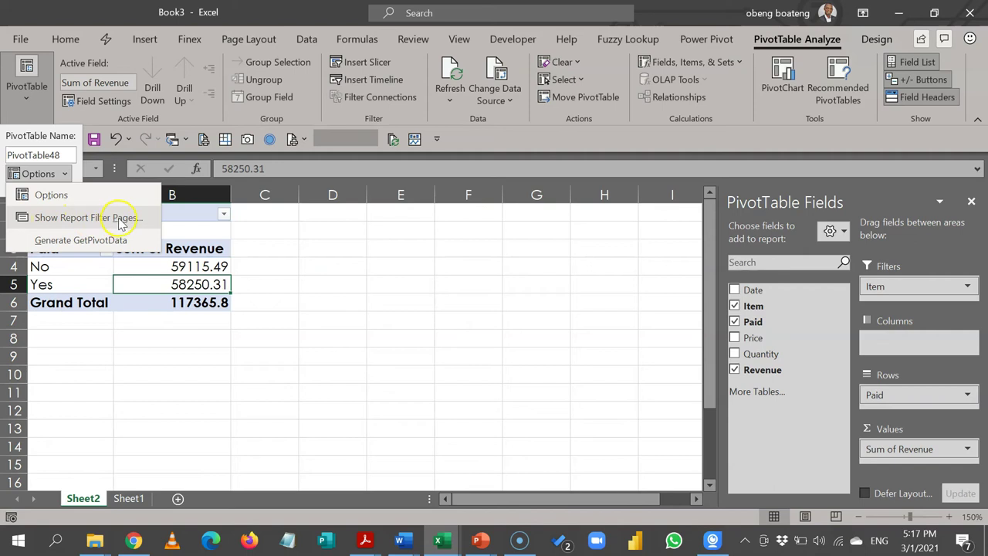
{"action": "left_click", "coordinate": [209, 226]}
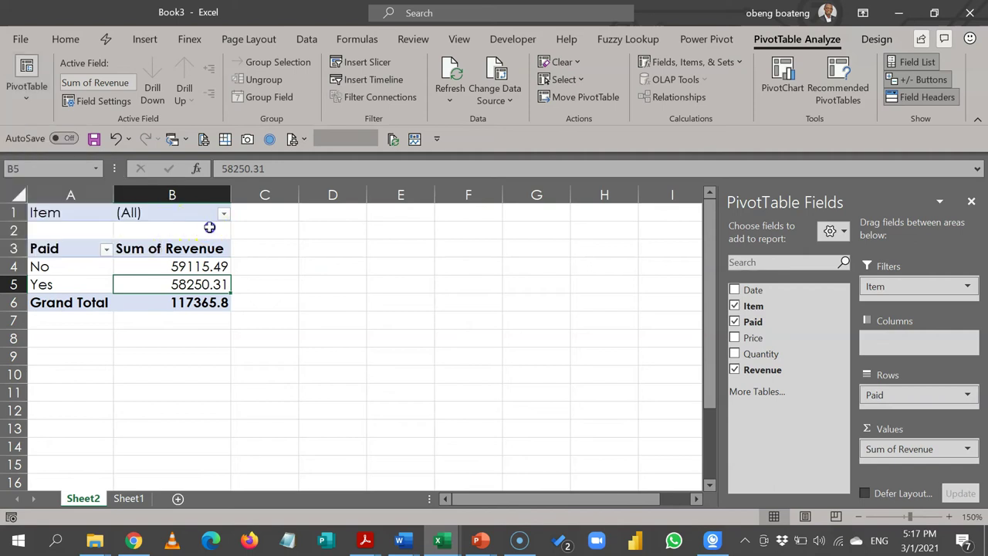
{"action": "left_click", "coordinate": [224, 213]}
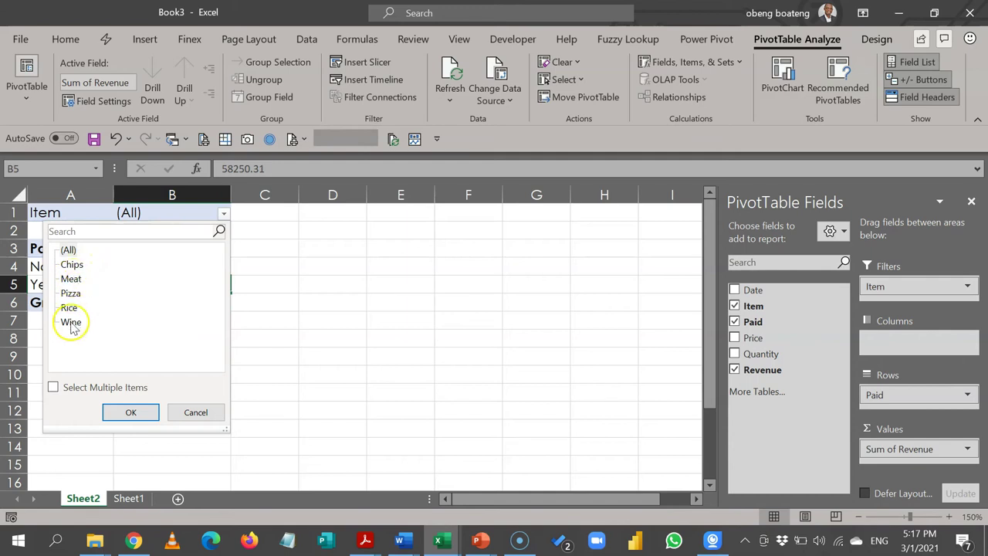
{"action": "left_click", "coordinate": [271, 294]}
{"action": "left_click", "coordinate": [26, 77]}
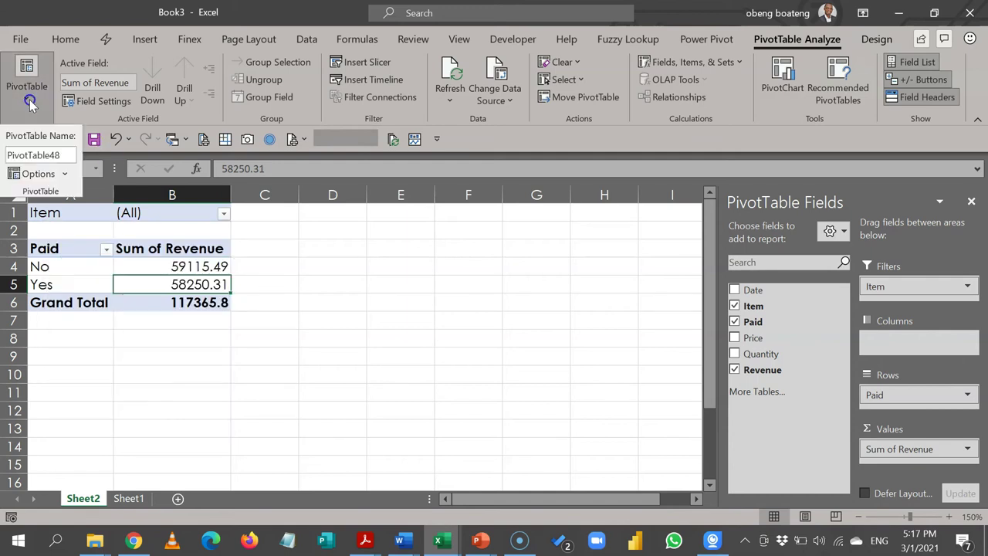
{"action": "left_click", "coordinate": [61, 173]}
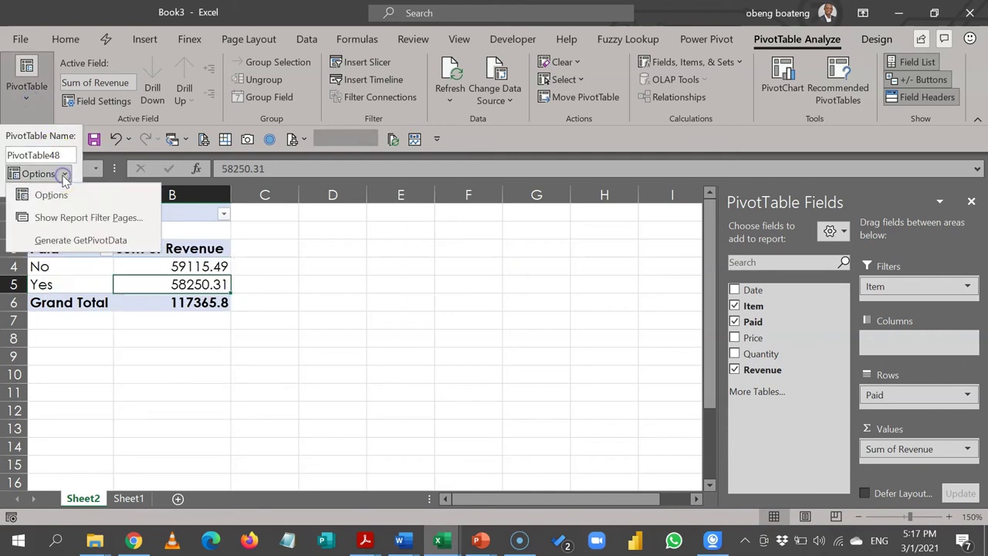
{"action": "left_click", "coordinate": [74, 219]}
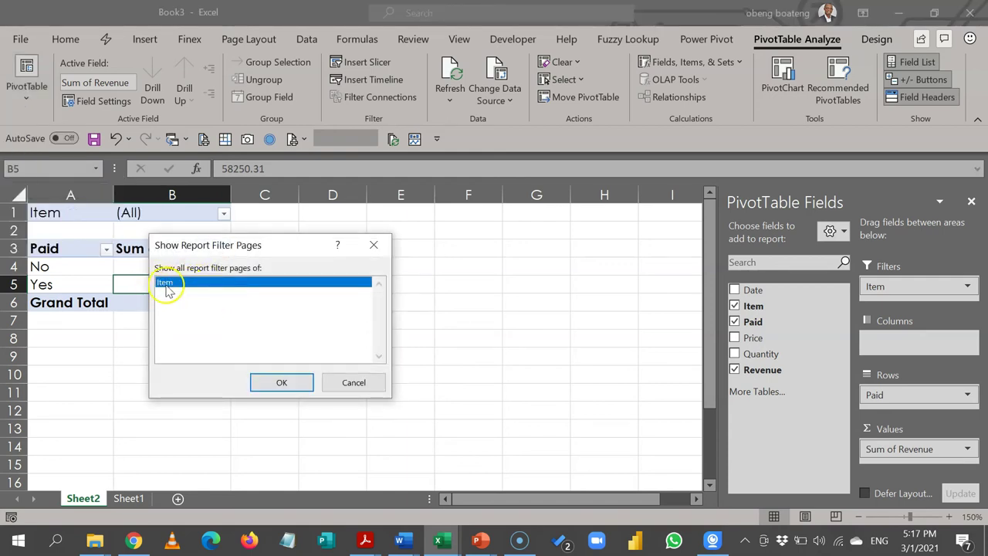
{"action": "left_click", "coordinate": [263, 386]}
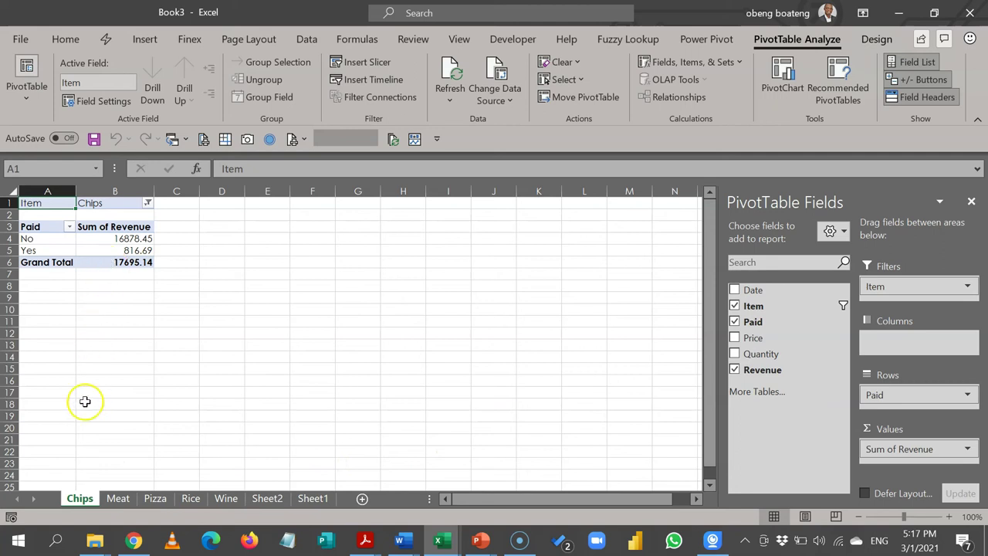
{"action": "left_click", "coordinate": [117, 499]}
{"action": "left_click", "coordinate": [150, 499]}
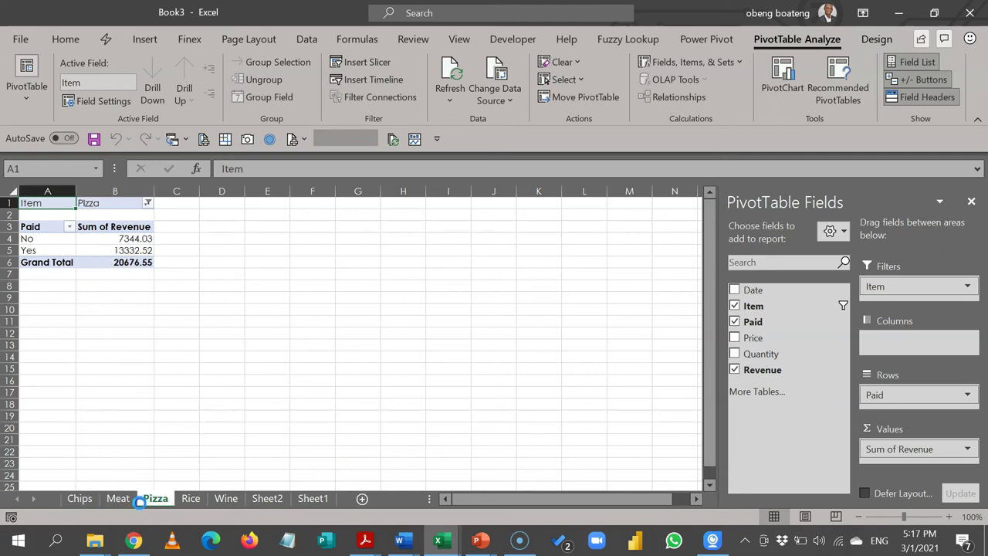
{"action": "left_click", "coordinate": [191, 499]}
{"action": "left_click", "coordinate": [216, 499]}
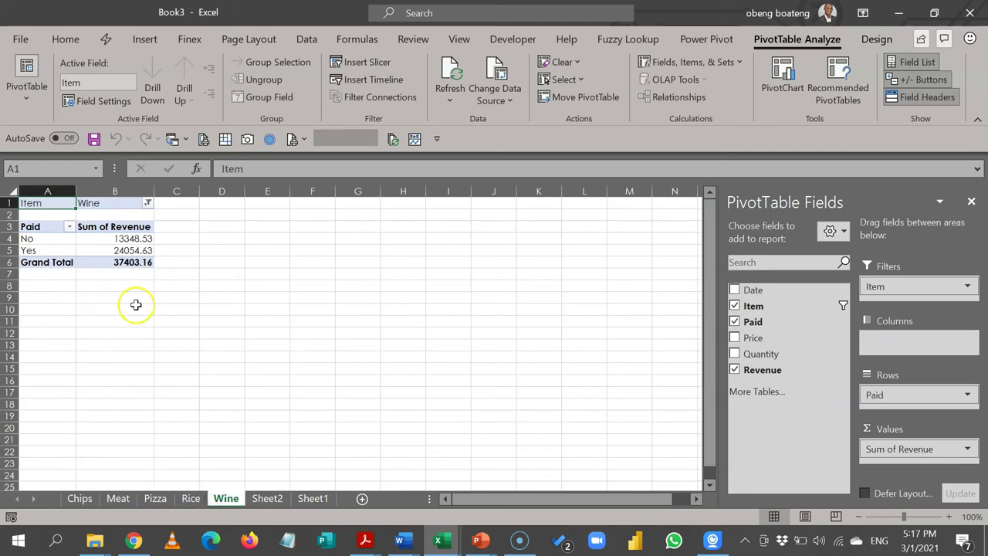
{"action": "left_click", "coordinate": [55, 247]}
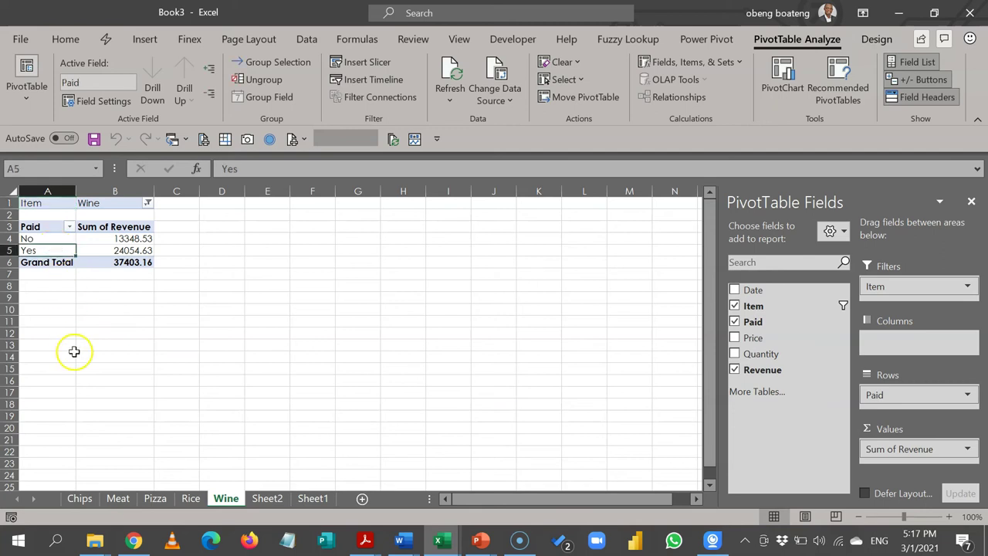
{"action": "left_click", "coordinate": [78, 498]}
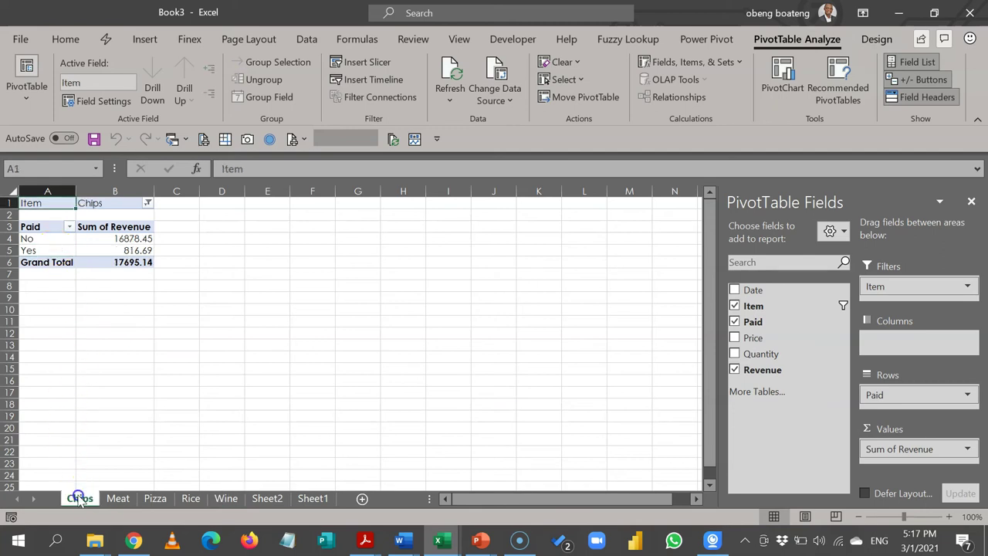
{"action": "left_click", "coordinate": [46, 240]}
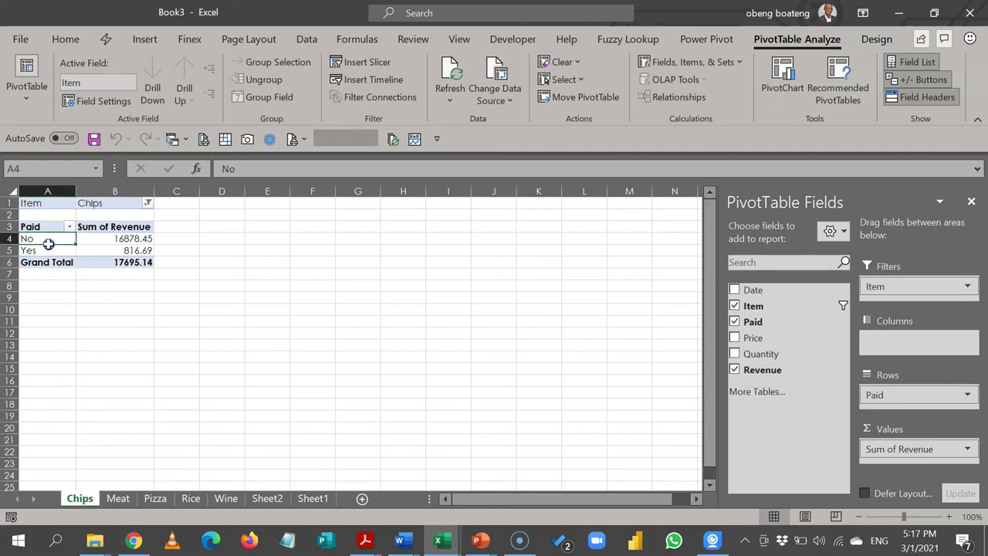
{"action": "left_click", "coordinate": [130, 251]}
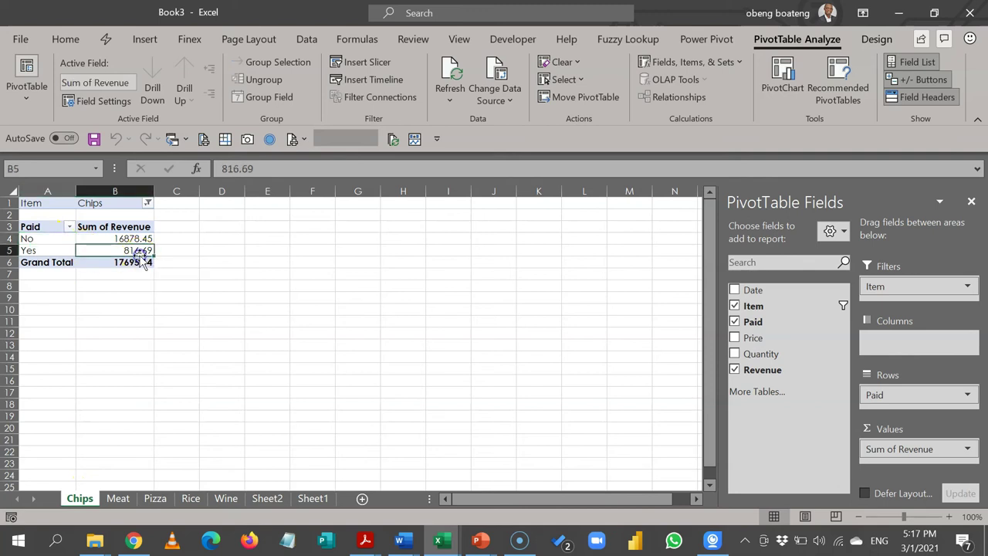
{"action": "left_click", "coordinate": [267, 498]}
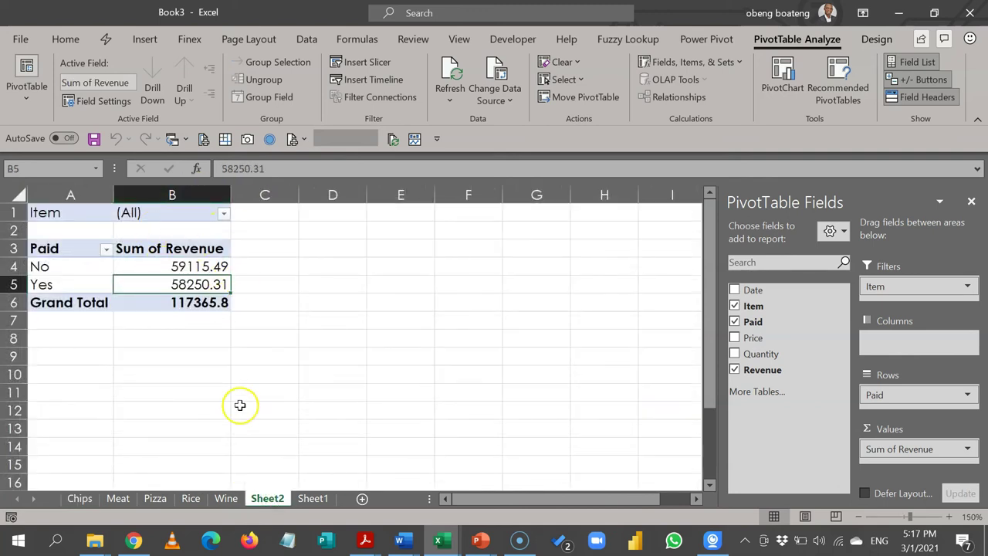
{"action": "left_click", "coordinate": [311, 499]}
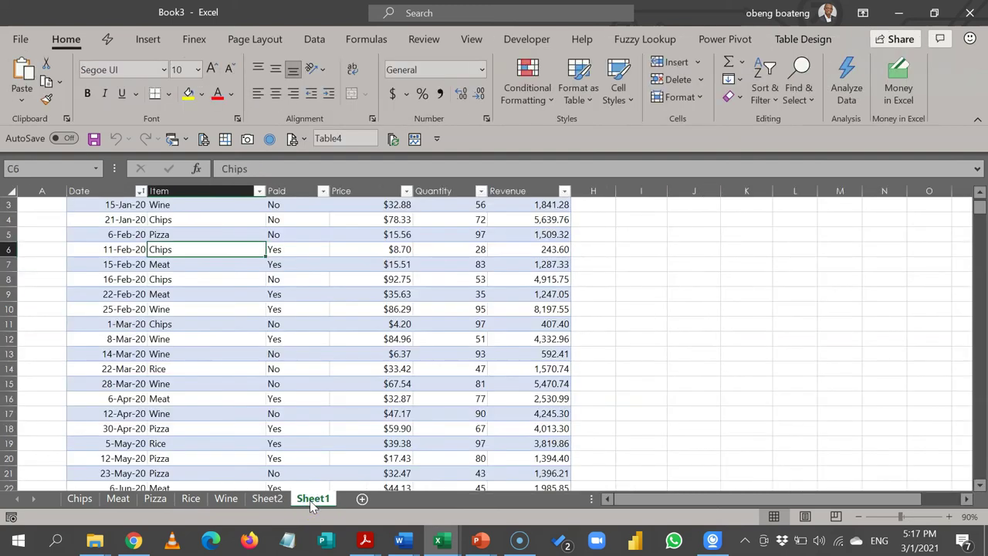
{"action": "left_click", "coordinate": [82, 499]}
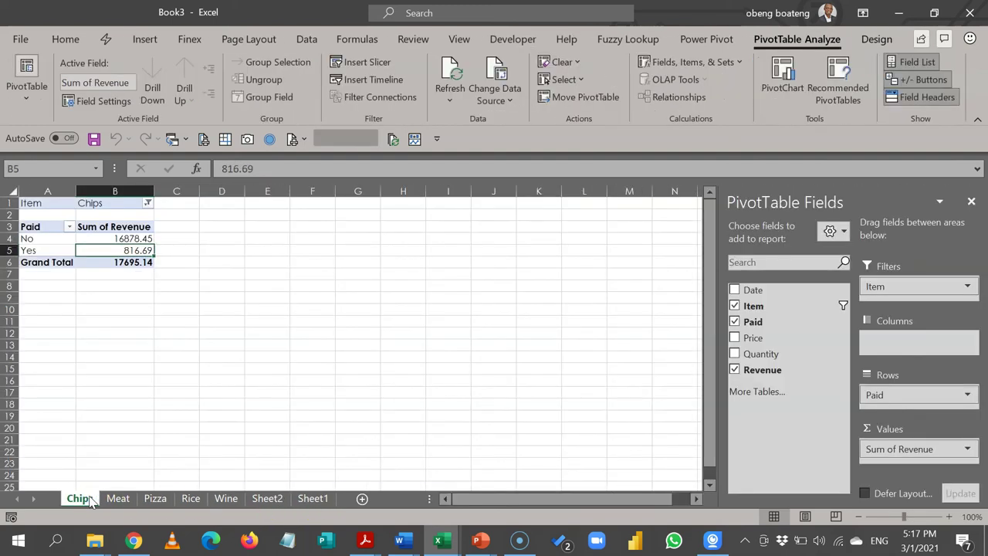
{"action": "left_click", "coordinate": [117, 499]}
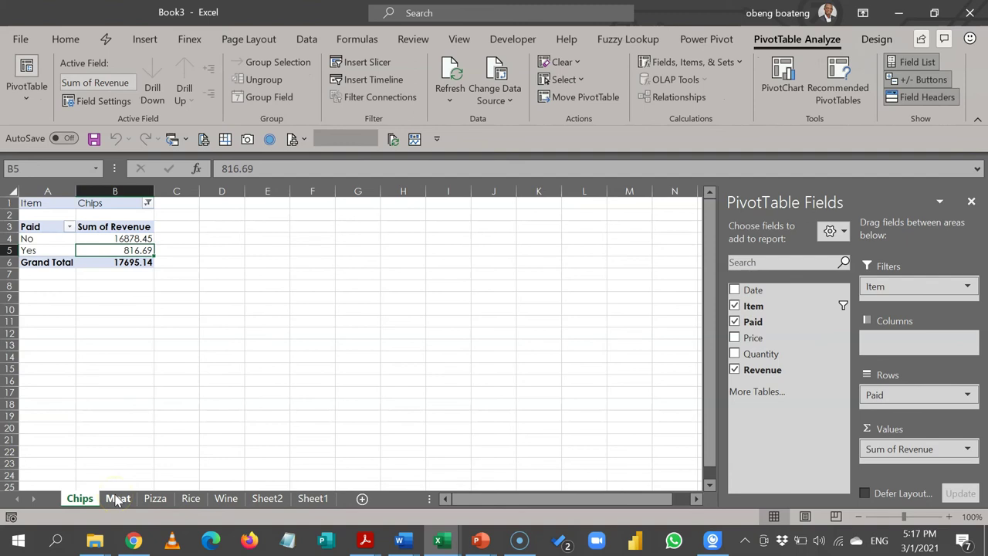